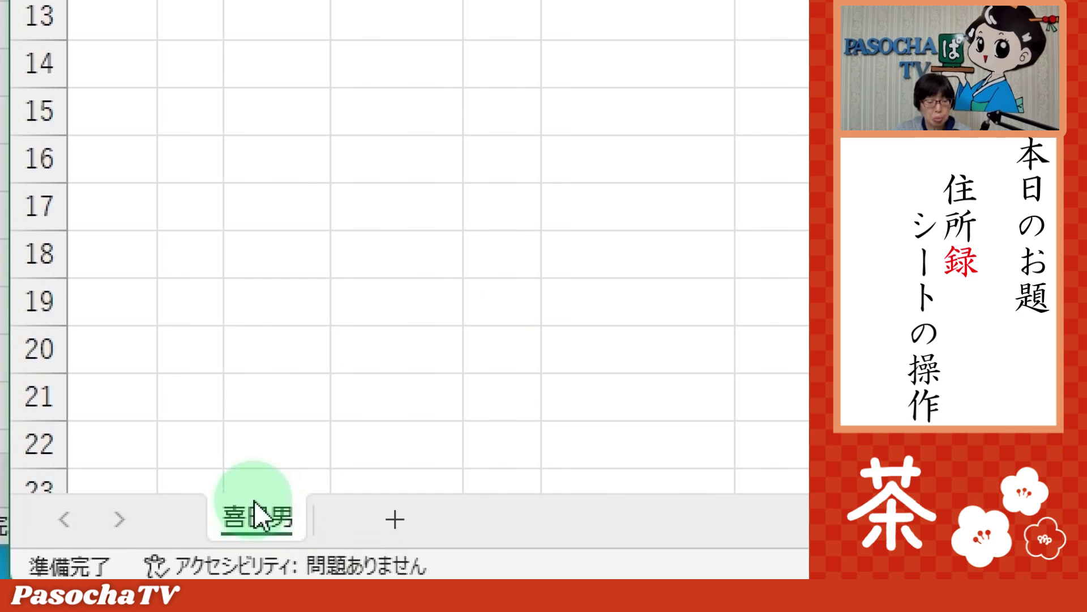
Step: Copy the sender's sheet from the open address workbook to the end of 年賀状用住所録.xlsx, keeping the original
{"action": "right_click", "coordinate": [262, 527]}
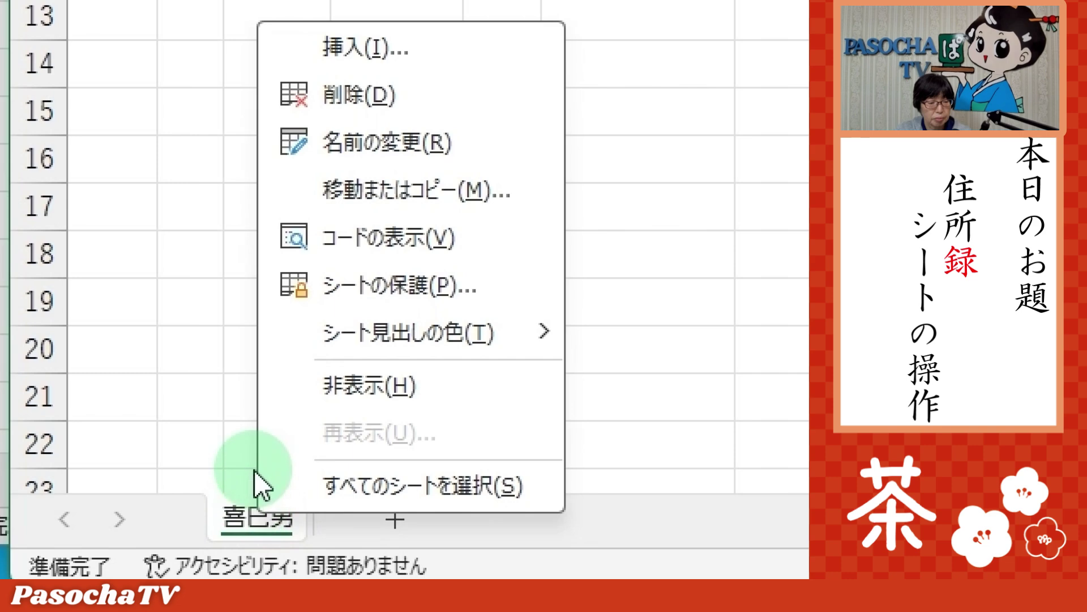
{"action": "left_click", "coordinate": [416, 192]}
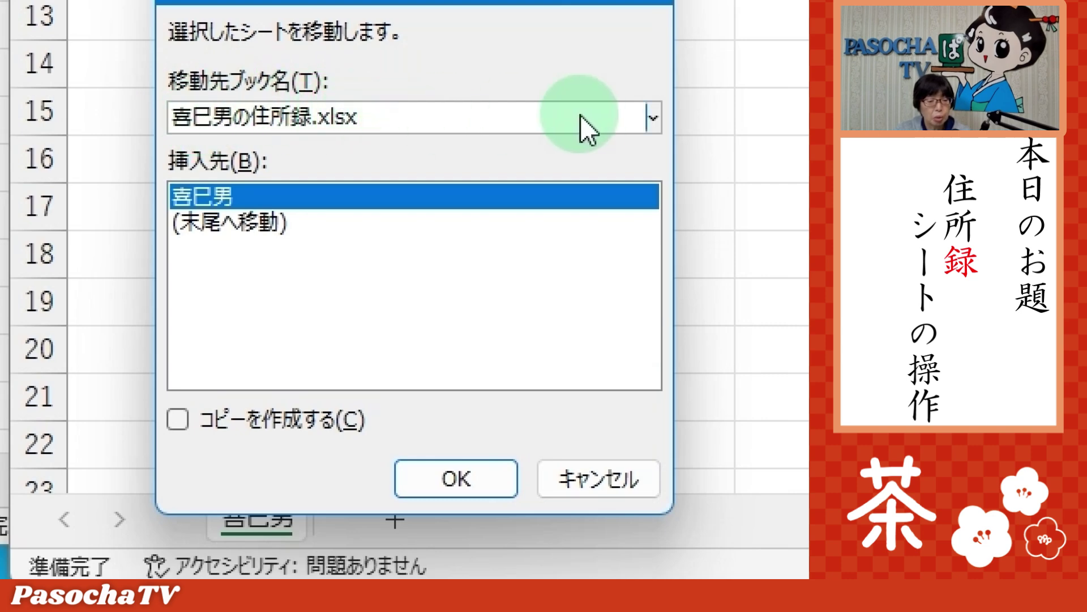
{"action": "left_click", "coordinate": [653, 118]}
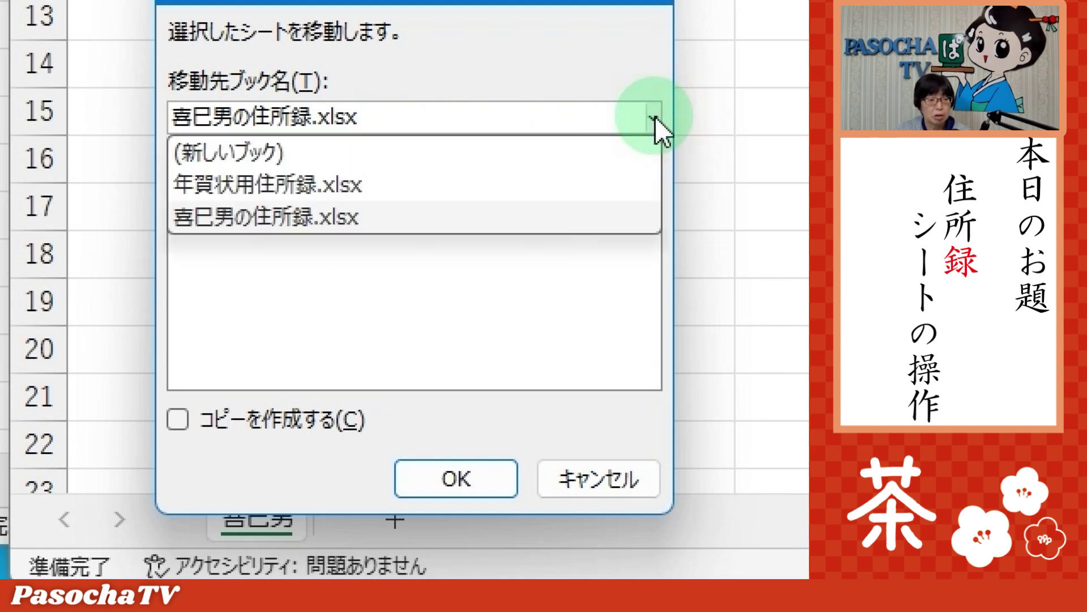
{"action": "left_click", "coordinate": [291, 185]}
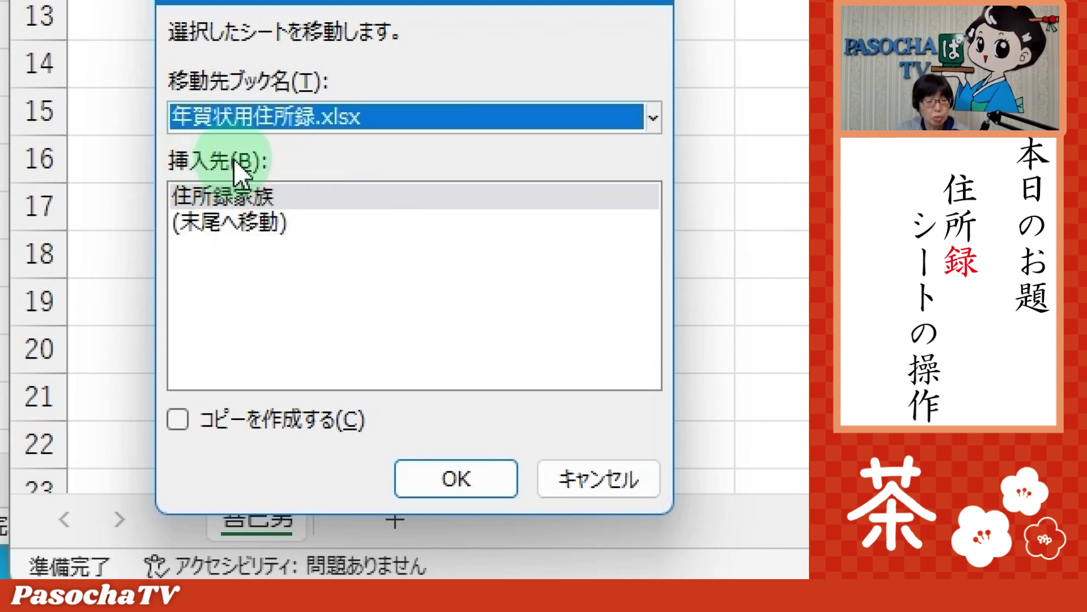
{"action": "left_click", "coordinate": [210, 227]}
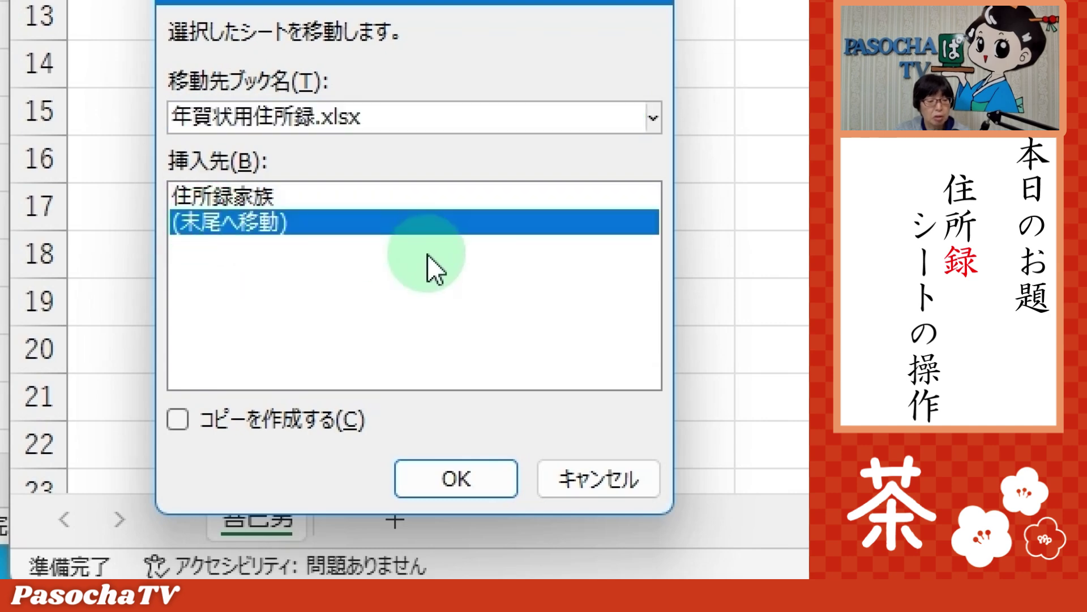
{"action": "left_click", "coordinate": [179, 419]}
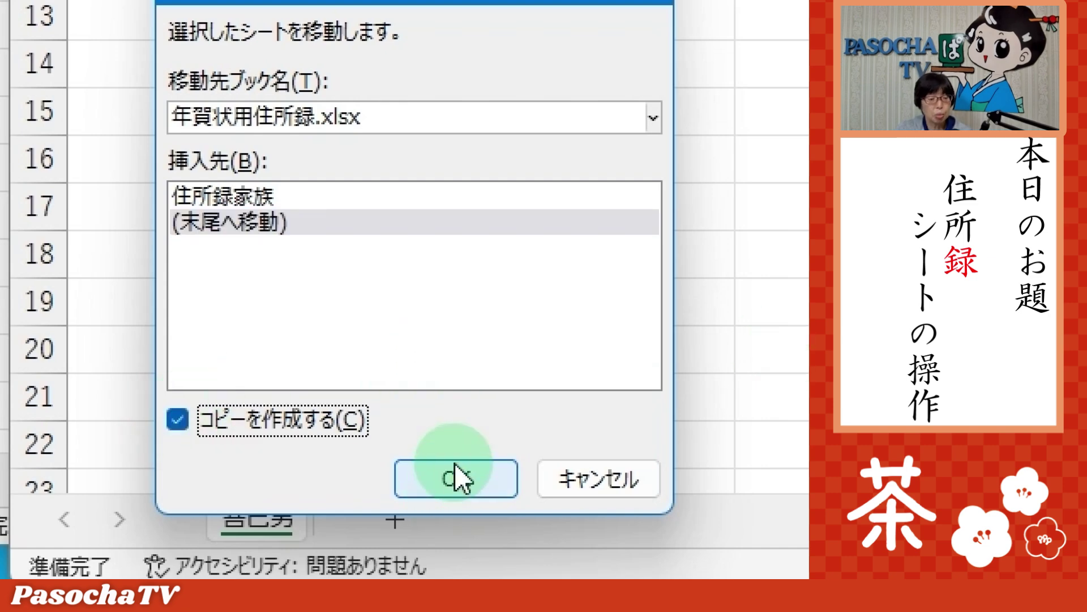
{"action": "left_click", "coordinate": [453, 479]}
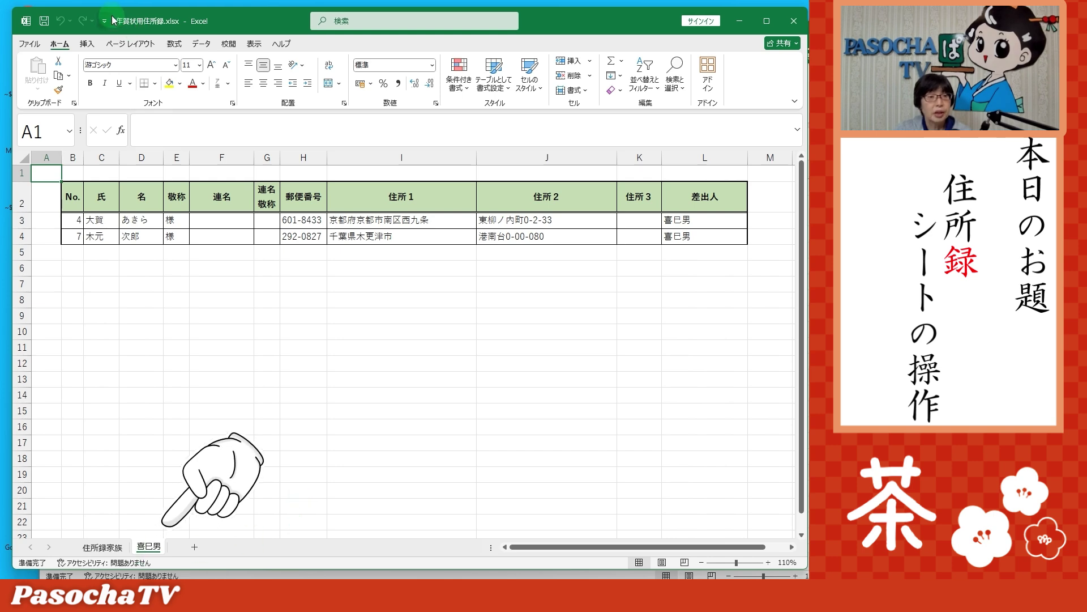
Step: Check the copied sheet in 年賀状用住所録.xlsx against its source workbook and the 住所録家族 sheet
{"action": "left_click", "coordinate": [173, 23]}
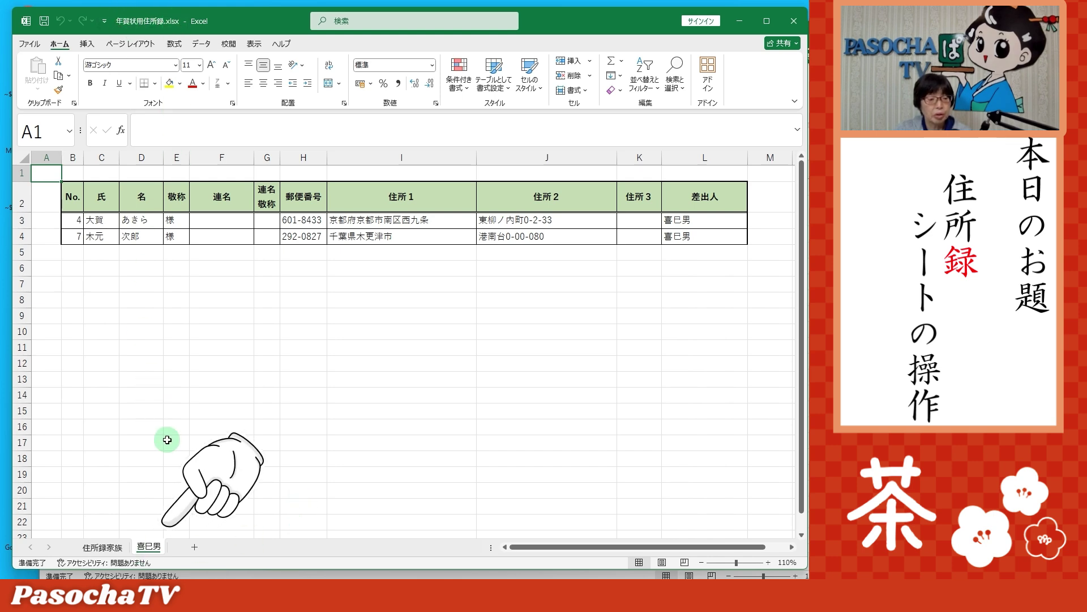
{"action": "left_click", "coordinate": [159, 548]}
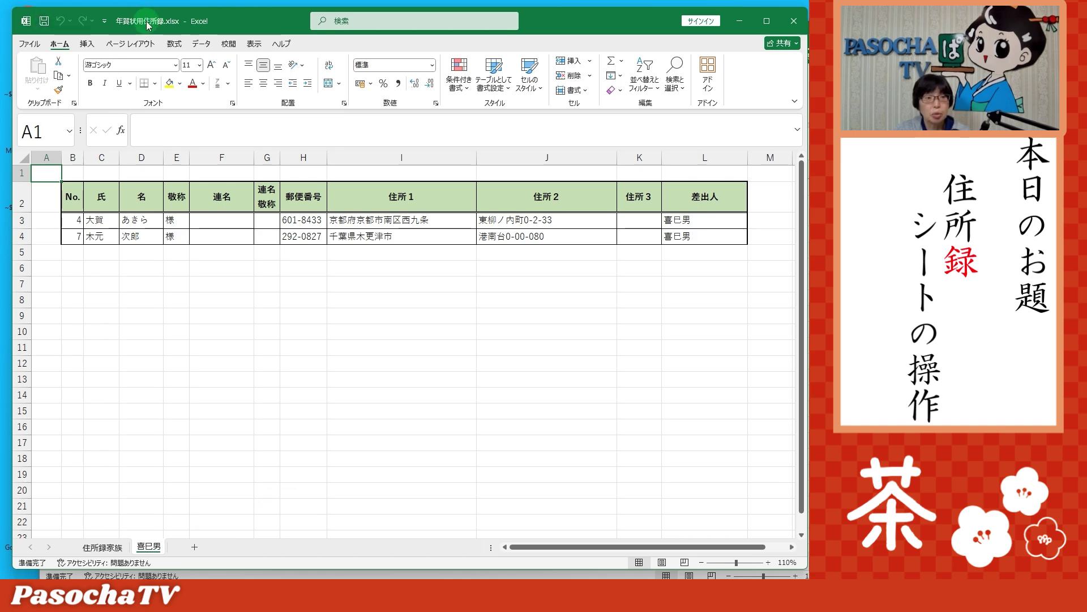
{"action": "left_click", "coordinate": [740, 21]}
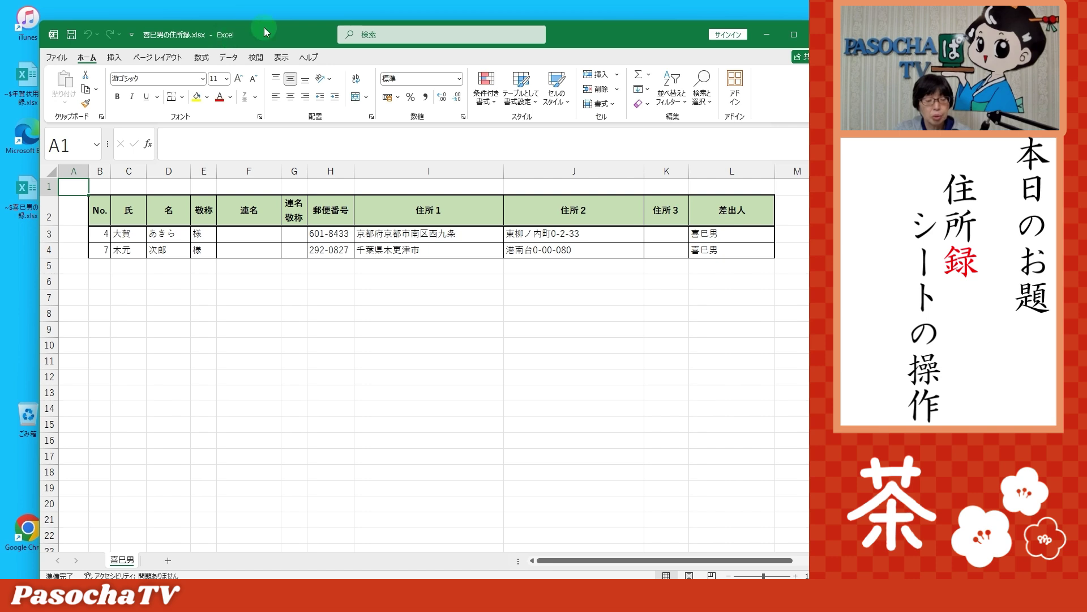
{"action": "left_click", "coordinate": [767, 35]}
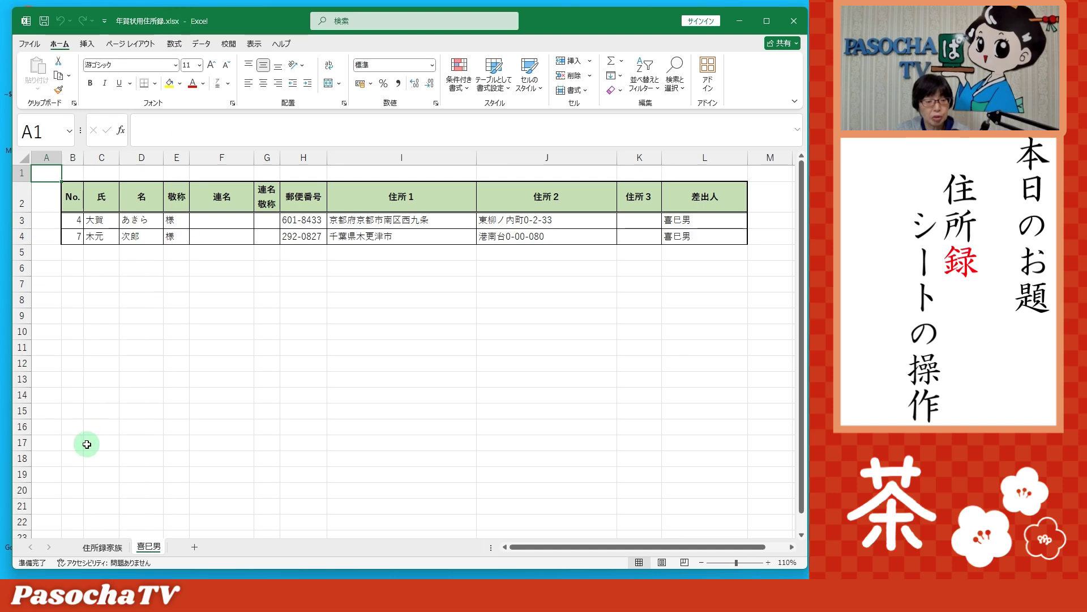
{"action": "left_click", "coordinate": [109, 547]}
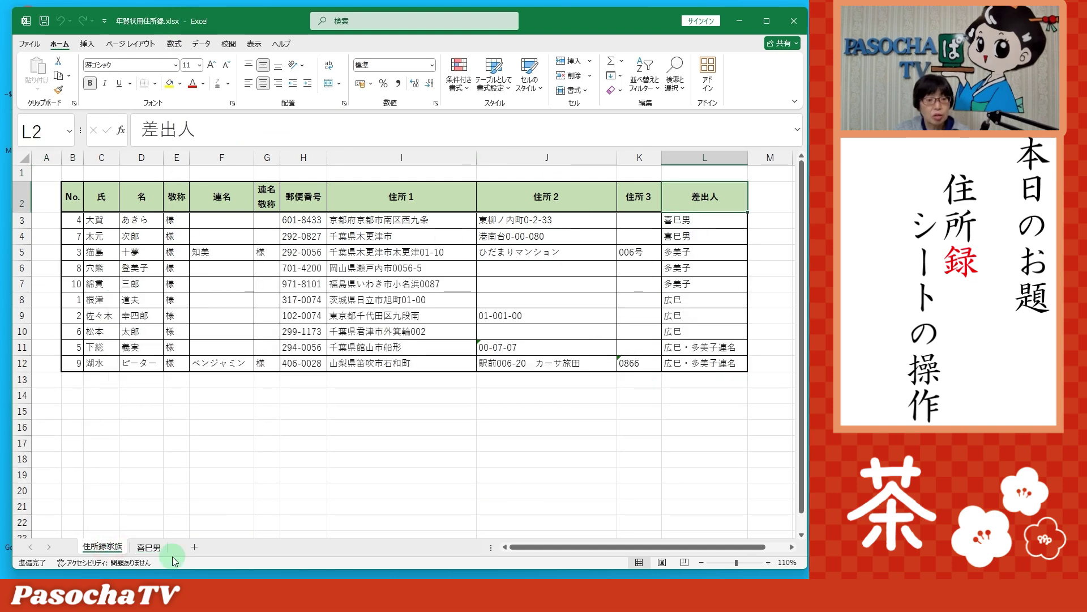
{"action": "left_click", "coordinate": [149, 548]}
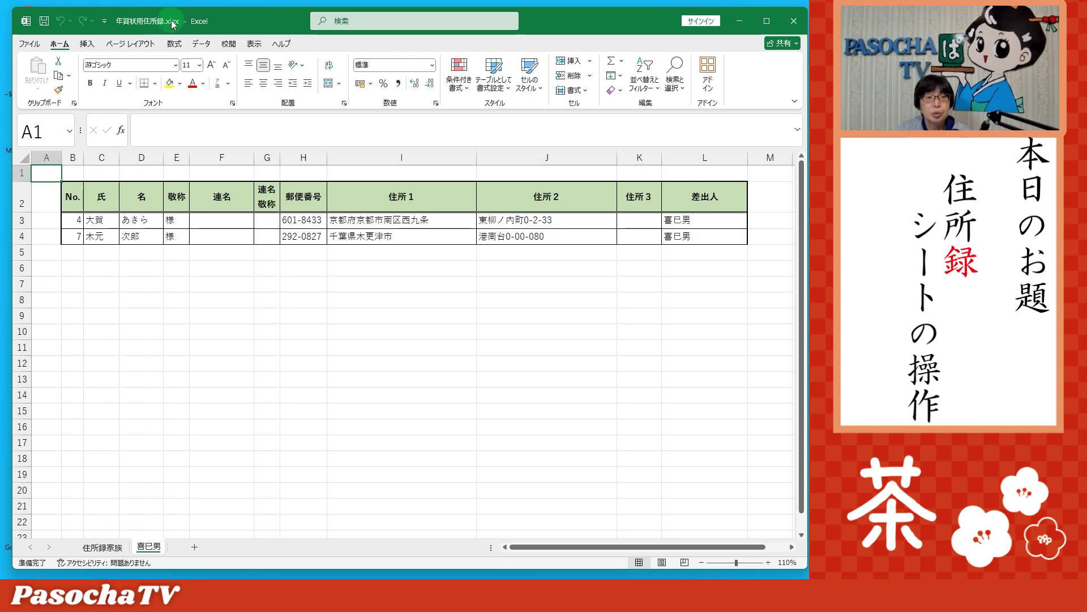
Step: Copy the second sender's sheet to the end of 年賀状用住所録.xlsx as a copy, and close its source workbook
{"action": "left_click", "coordinate": [740, 23]}
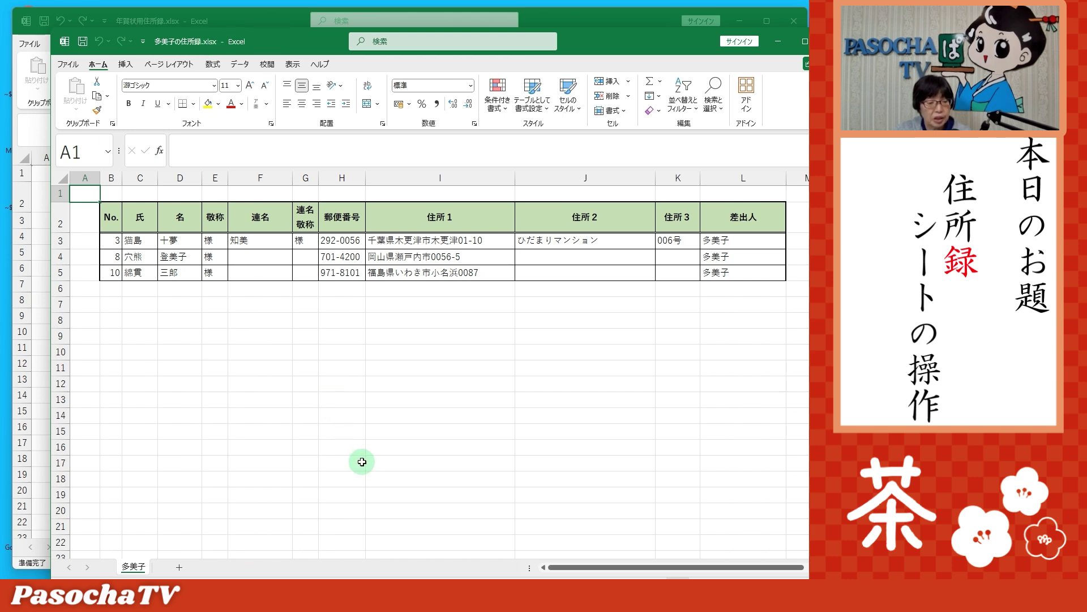
{"action": "right_click", "coordinate": [132, 567]}
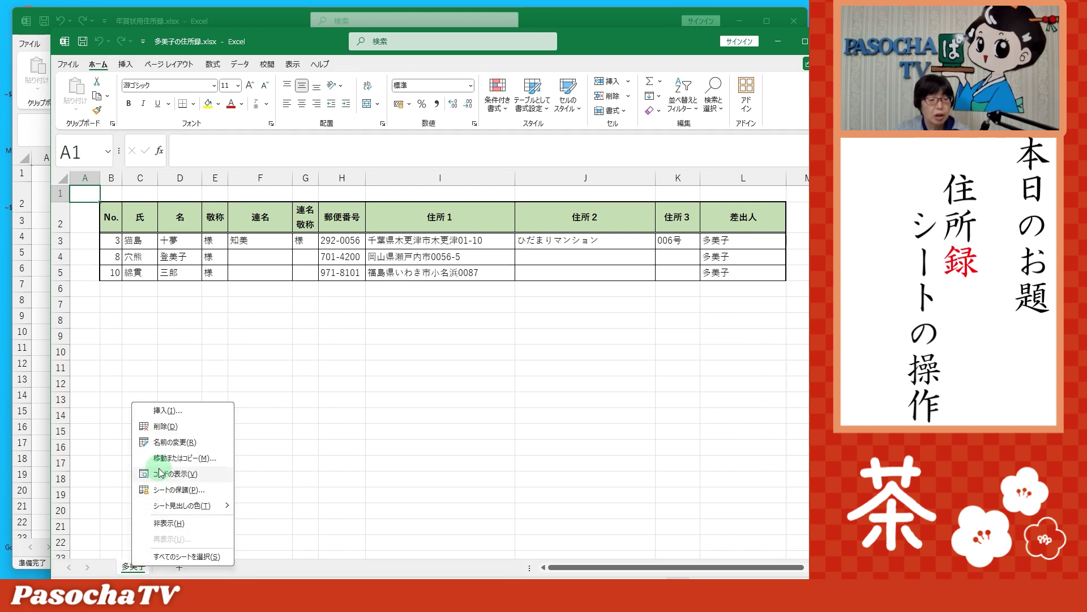
{"action": "left_click", "coordinate": [193, 458]}
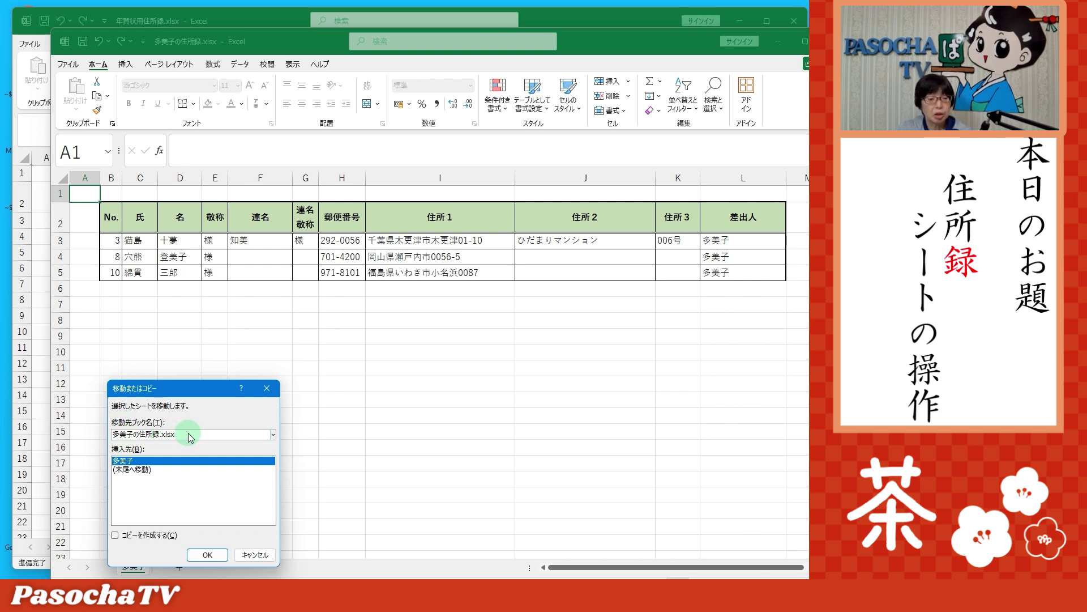
{"action": "left_click", "coordinate": [273, 435]}
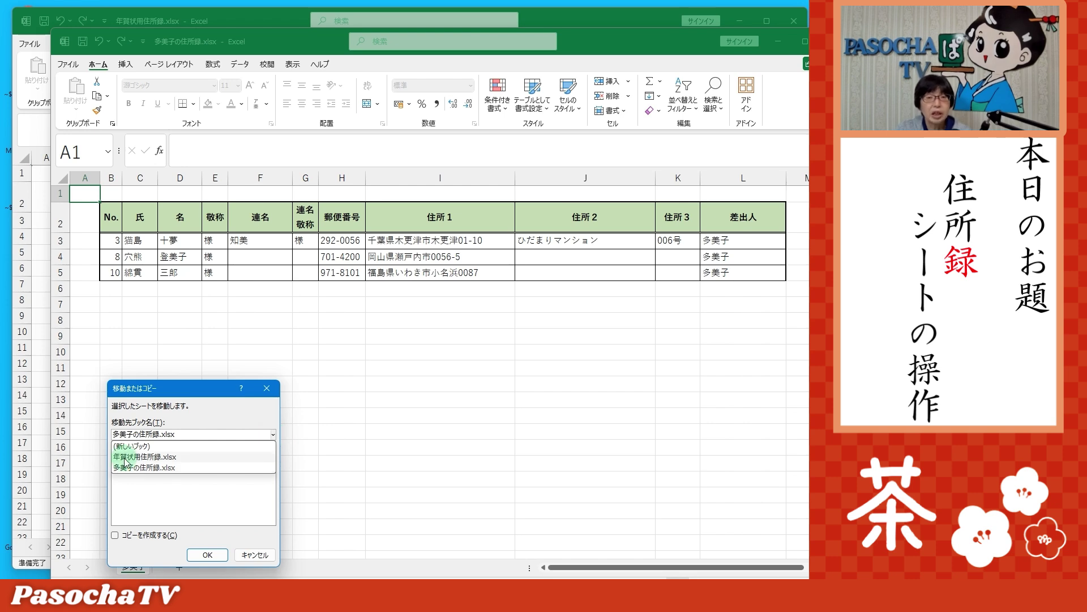
{"action": "left_click", "coordinate": [162, 457]}
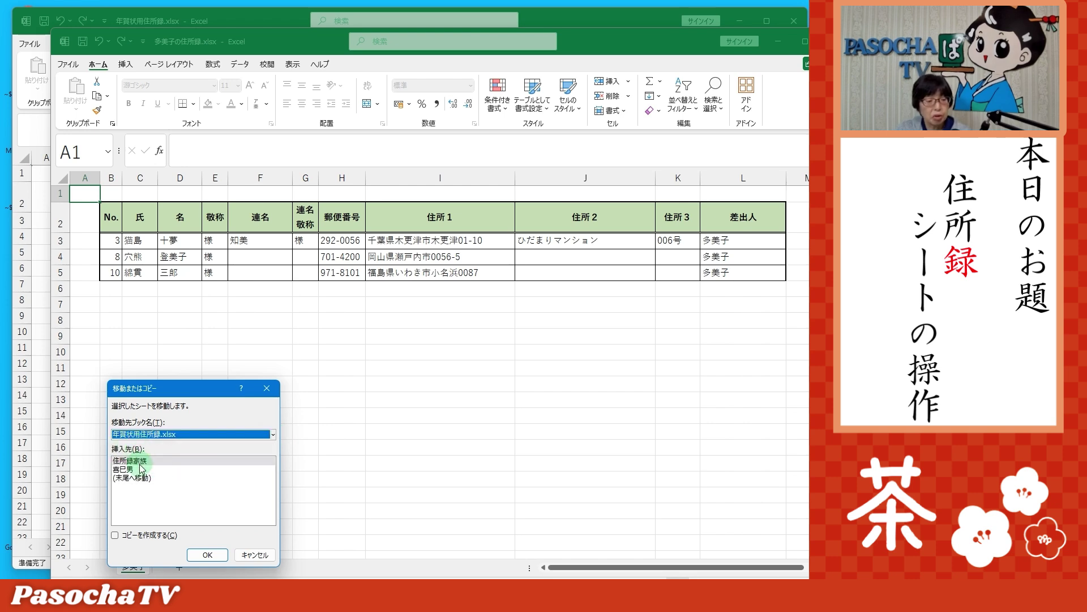
{"action": "left_click", "coordinate": [145, 479]}
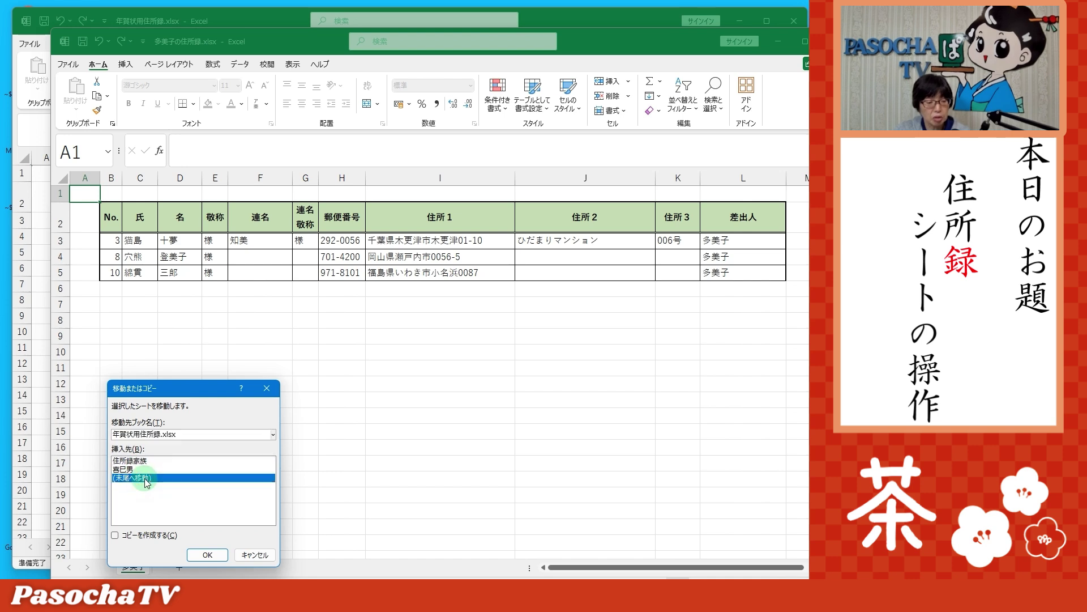
{"action": "left_click", "coordinate": [142, 535]}
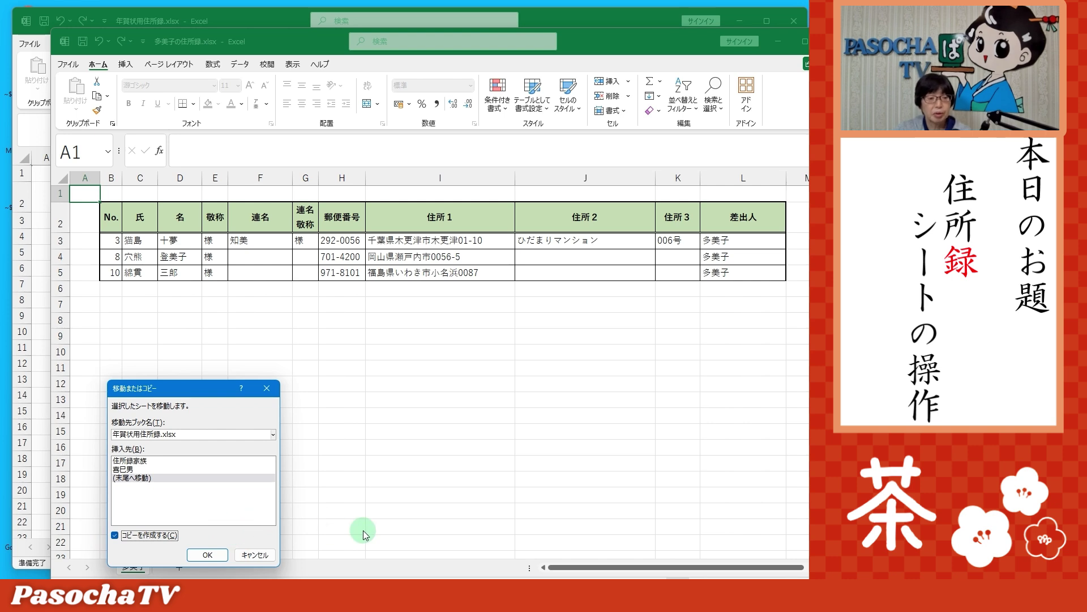
{"action": "left_click", "coordinate": [206, 556]}
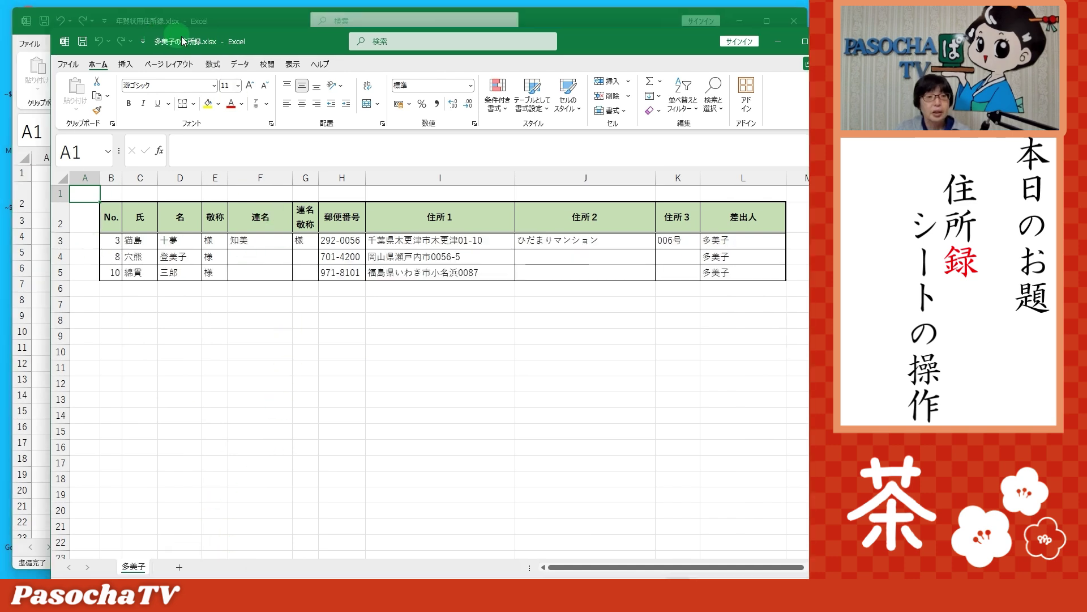
{"action": "left_click", "coordinate": [210, 46]}
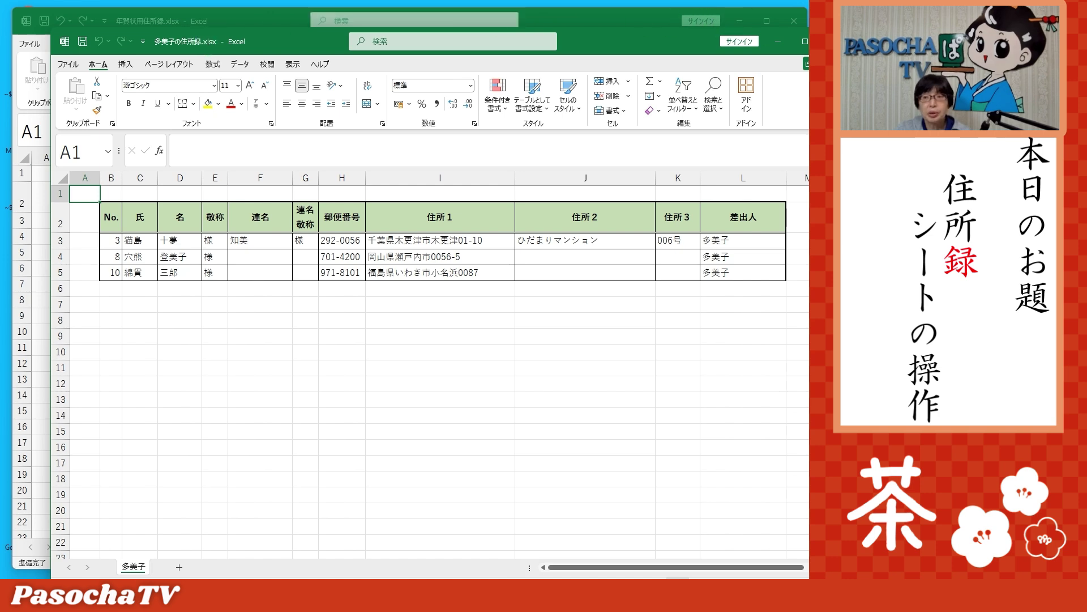
{"action": "left_click", "coordinate": [832, 41]}
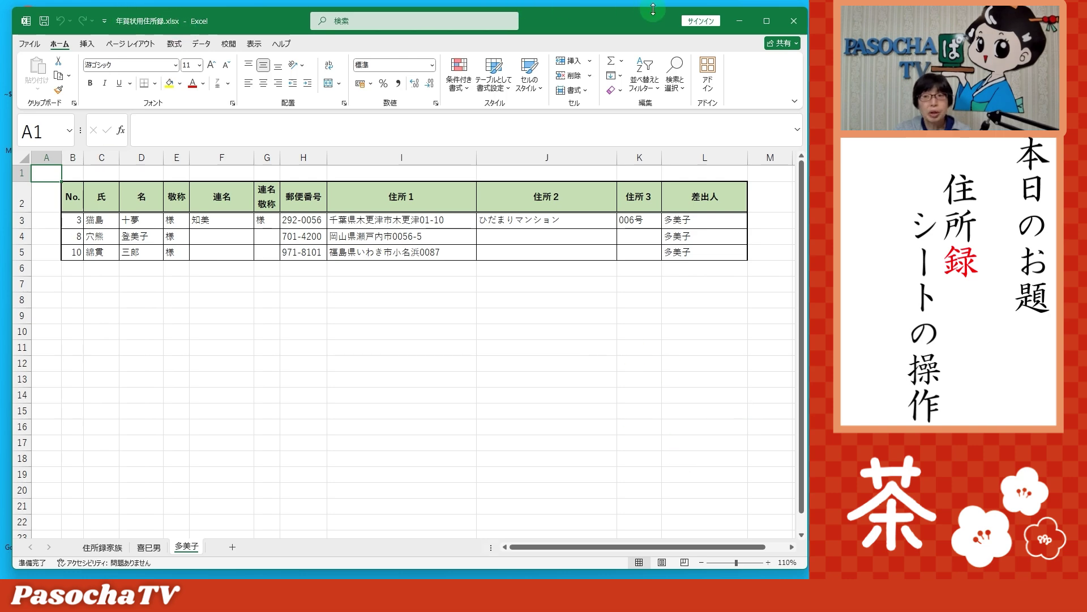
Step: Copy the third sender's sheet to the end of 年賀状用住所録.xlsx as a copy, and close its source workbook
{"action": "left_click", "coordinate": [739, 21]}
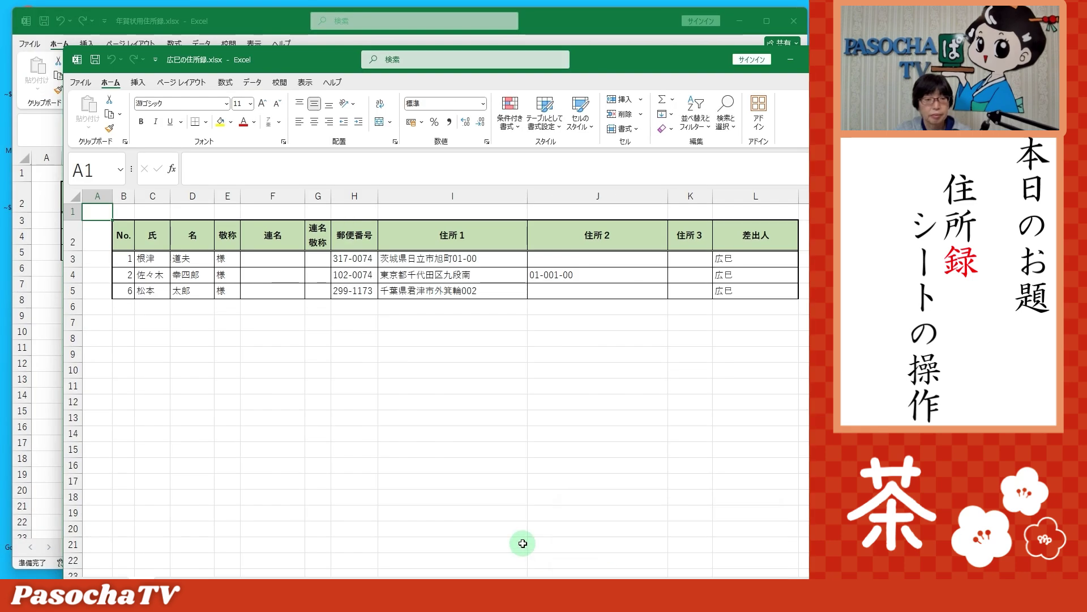
{"action": "left_click", "coordinate": [523, 544]}
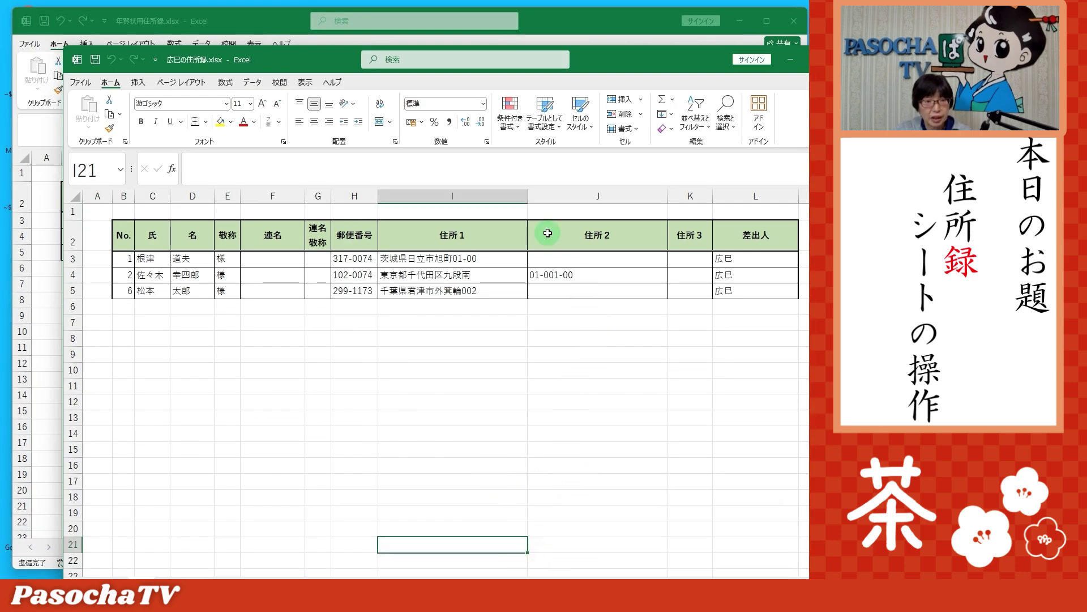
{"action": "left_click_drag", "start_coordinate": [203, 71], "coordinate": [205, 79]}
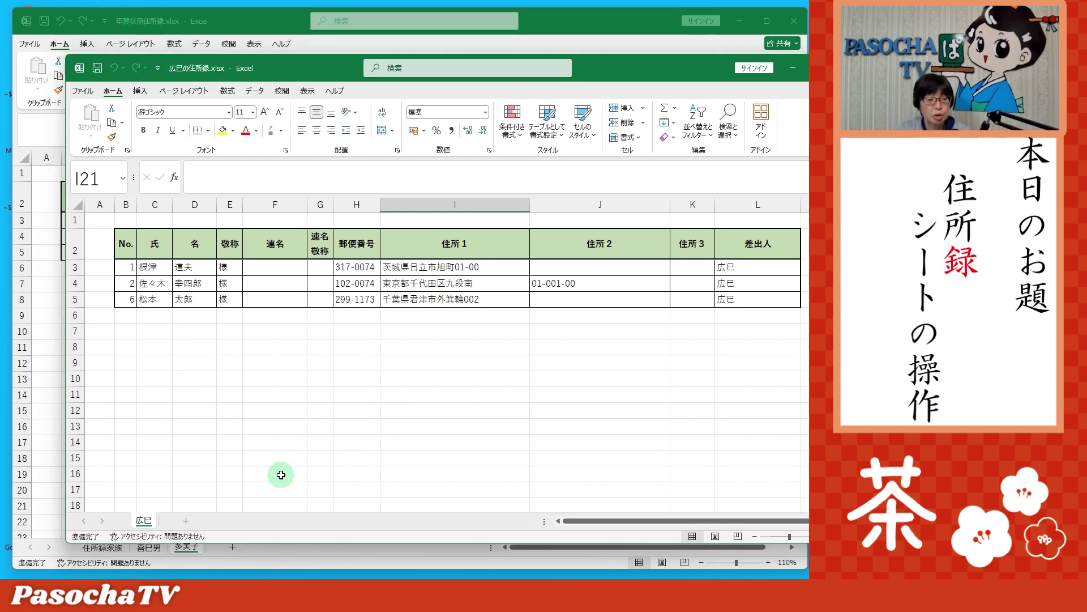
{"action": "left_click_drag", "start_coordinate": [161, 519], "coordinate": [145, 524]}
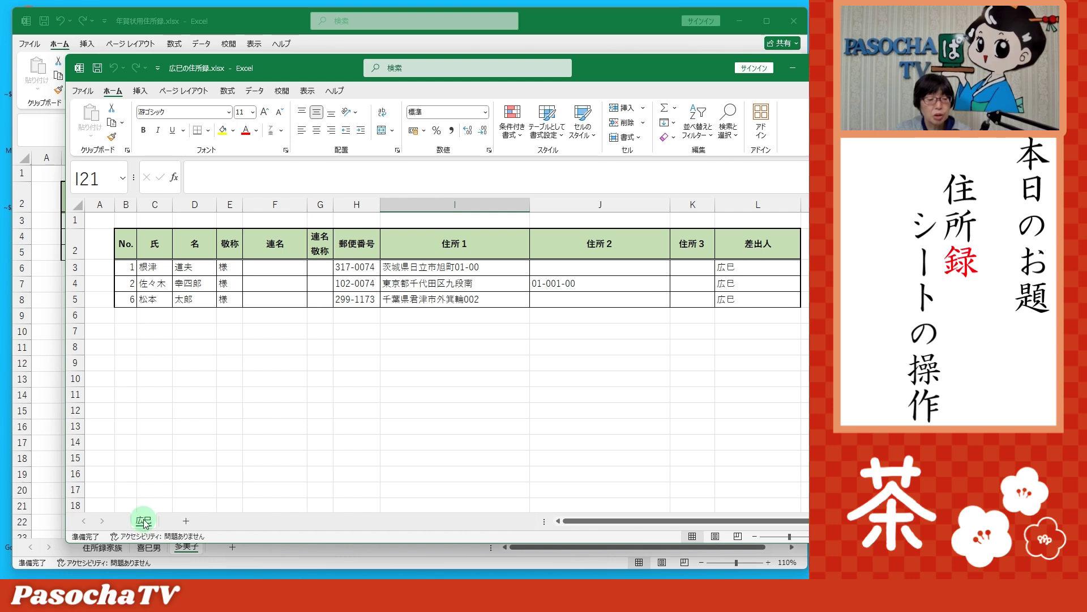
{"action": "right_click", "coordinate": [146, 523]}
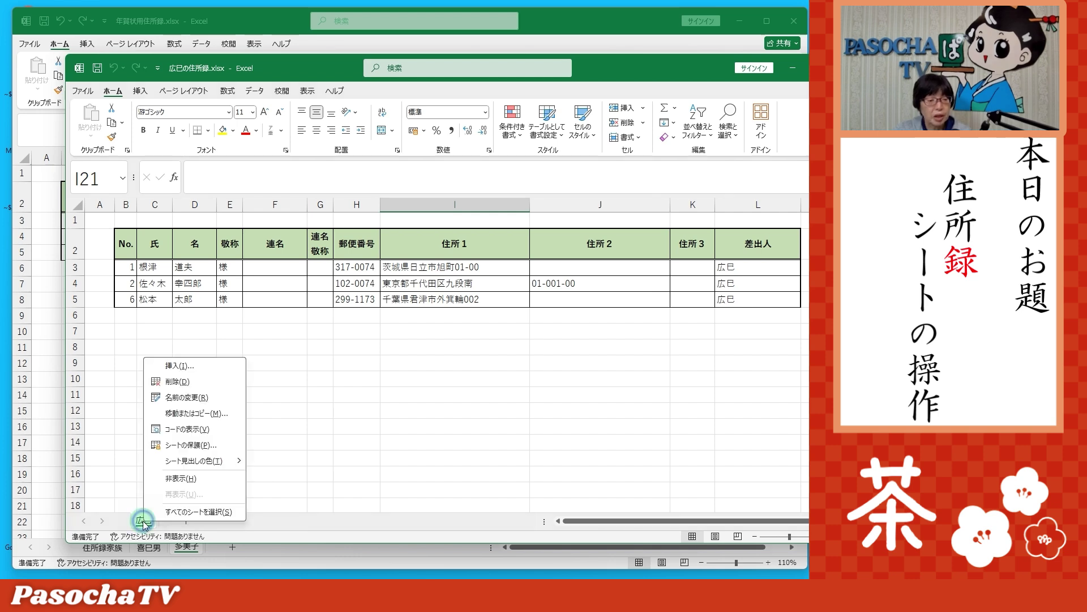
{"action": "left_click", "coordinate": [179, 417]}
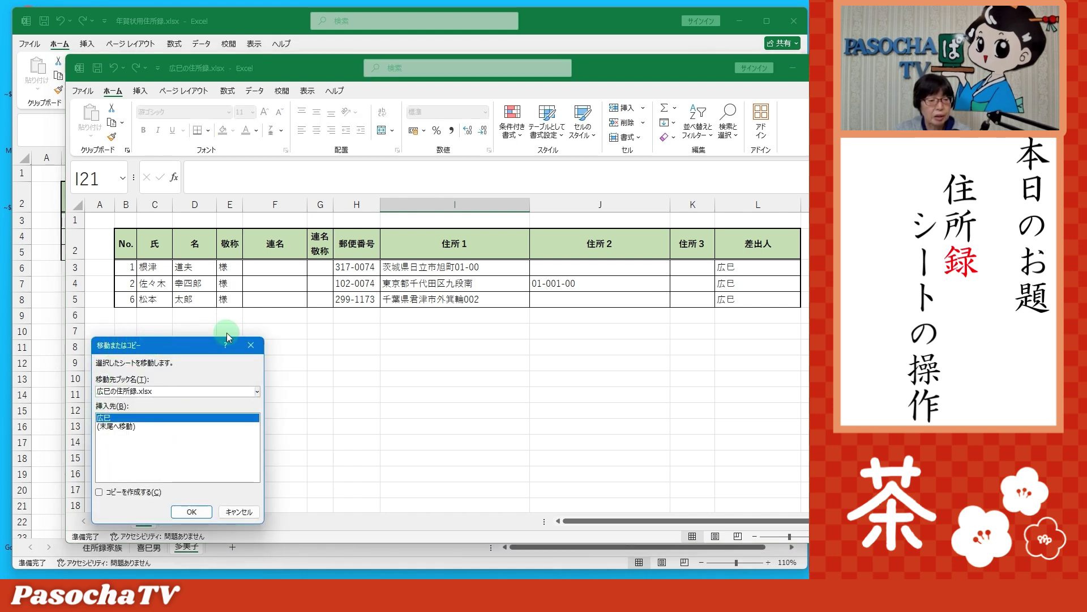
{"action": "left_click", "coordinate": [257, 392]}
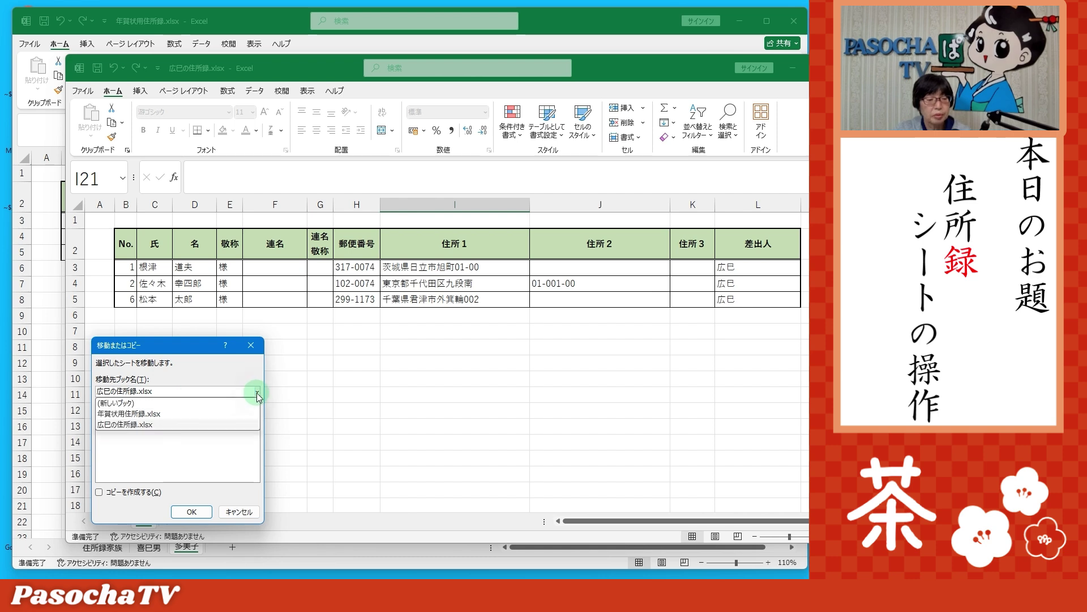
{"action": "left_click", "coordinate": [121, 415]}
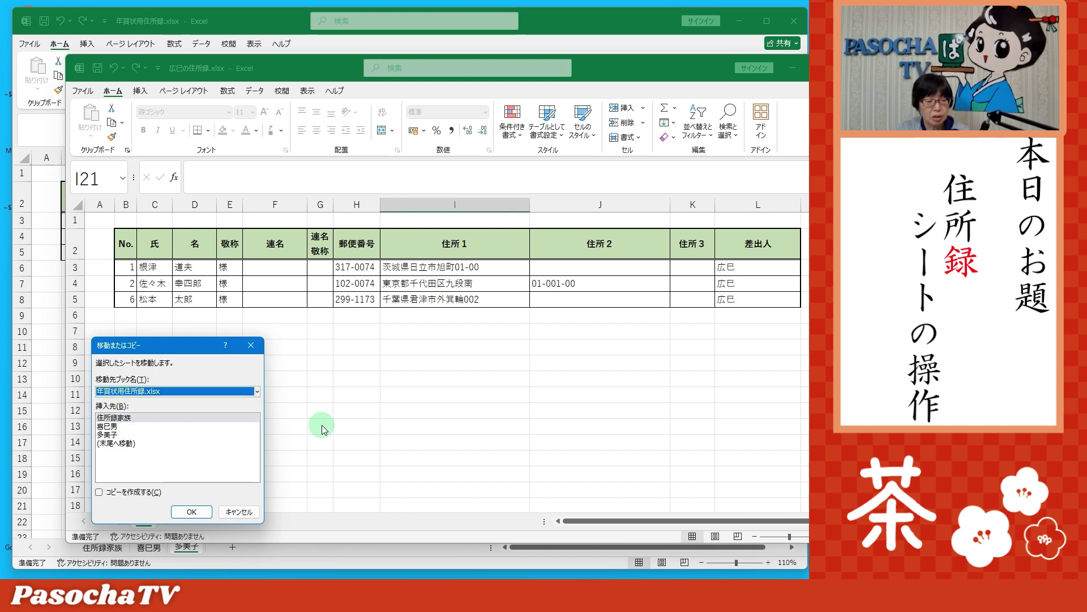
{"action": "left_click", "coordinate": [111, 444]}
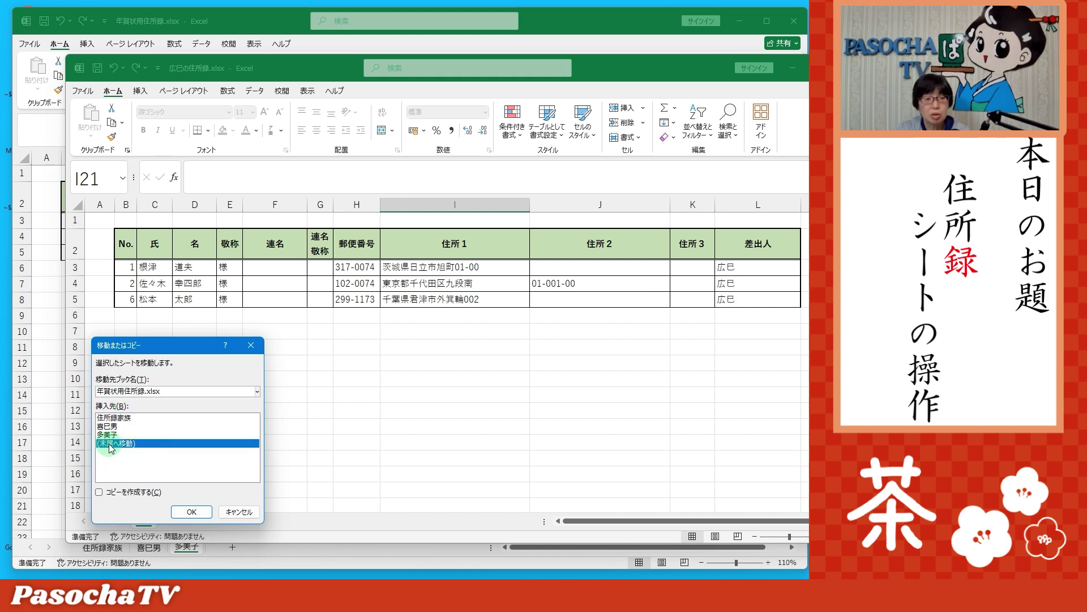
{"action": "left_click", "coordinate": [100, 494]}
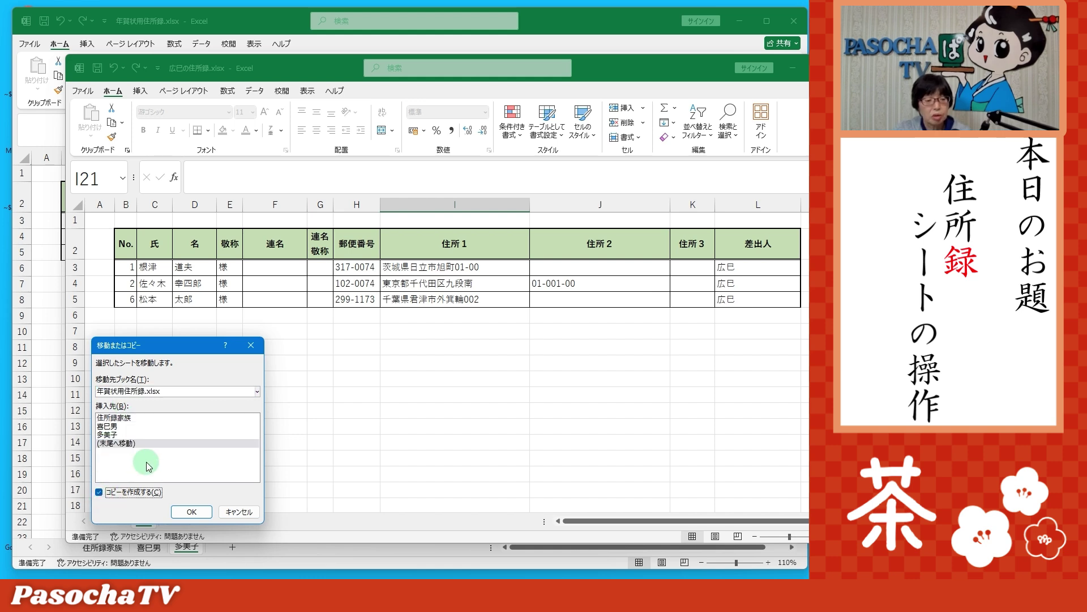
{"action": "left_click", "coordinate": [192, 512]}
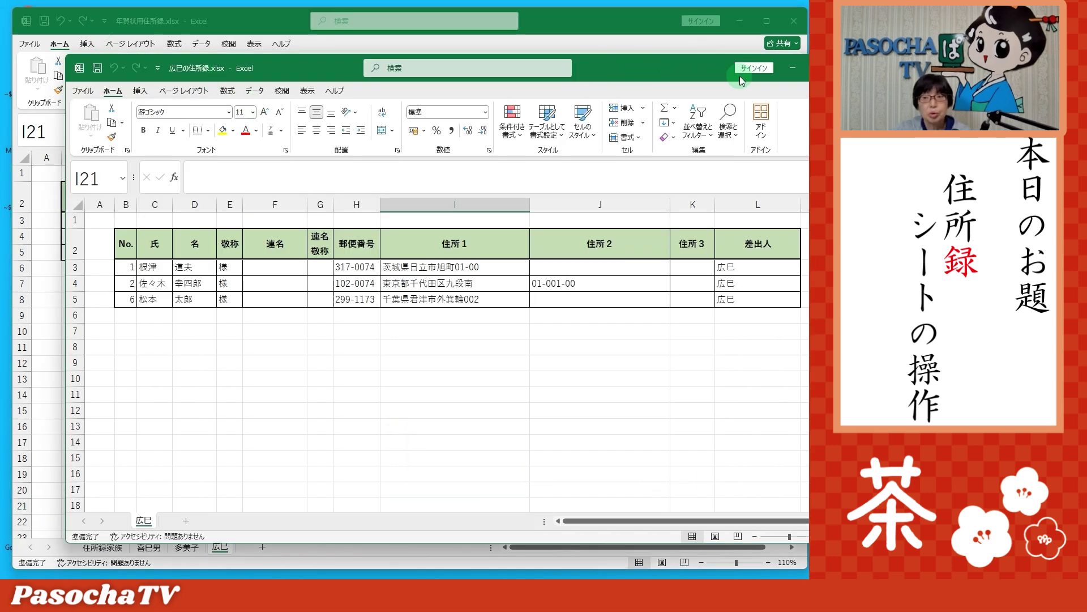
{"action": "left_click_drag", "start_coordinate": [839, 68], "coordinate": [803, 73]}
{"action": "left_click", "coordinate": [804, 73]}
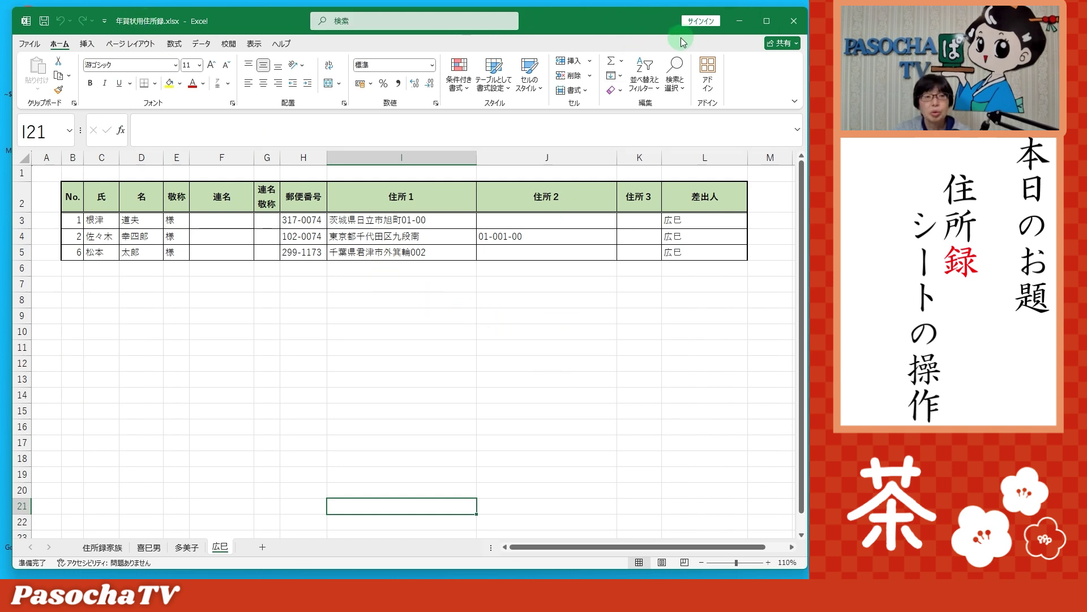
Step: Open the joint senders' (連名) address workbook, copy its sheet to the end of 年賀状用住所録.xlsx keeping the original, and show the 住所録家族 sheet
{"action": "left_click", "coordinate": [743, 19]}
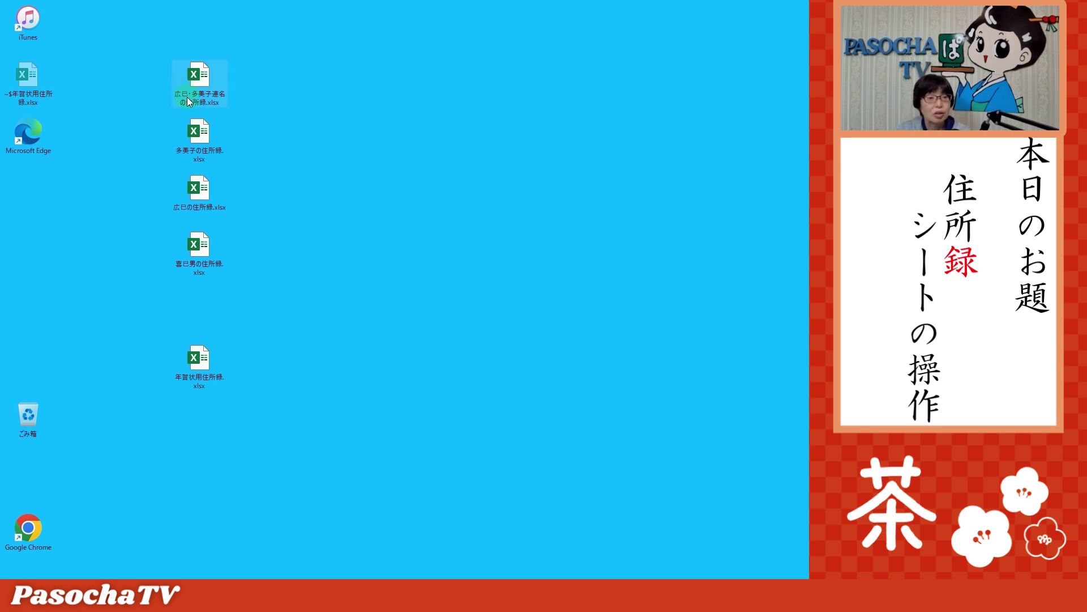
{"action": "double_click", "coordinate": [198, 77]}
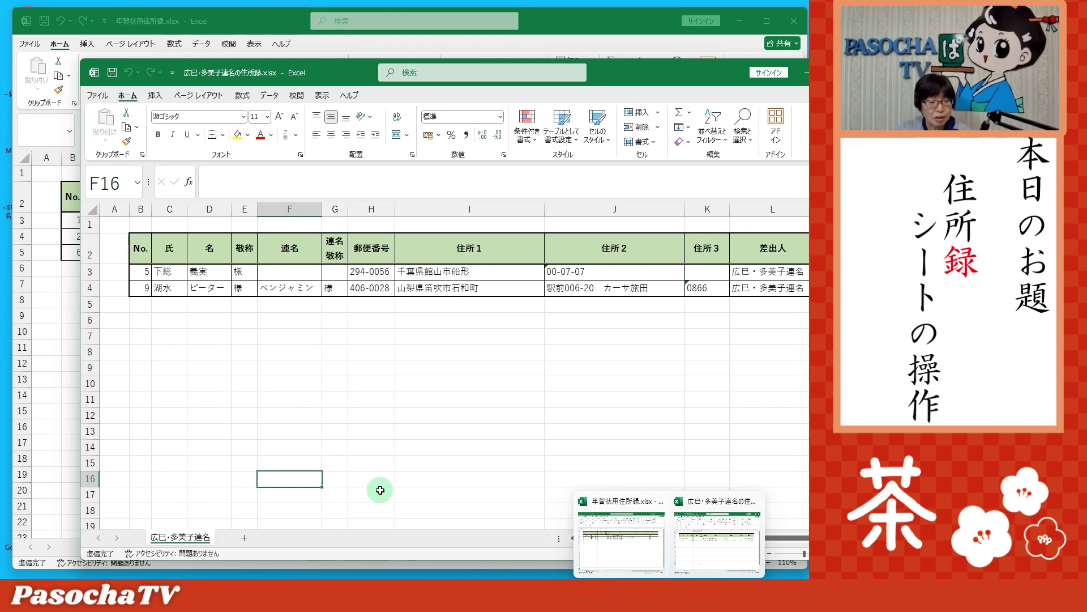
{"action": "right_click", "coordinate": [184, 538]}
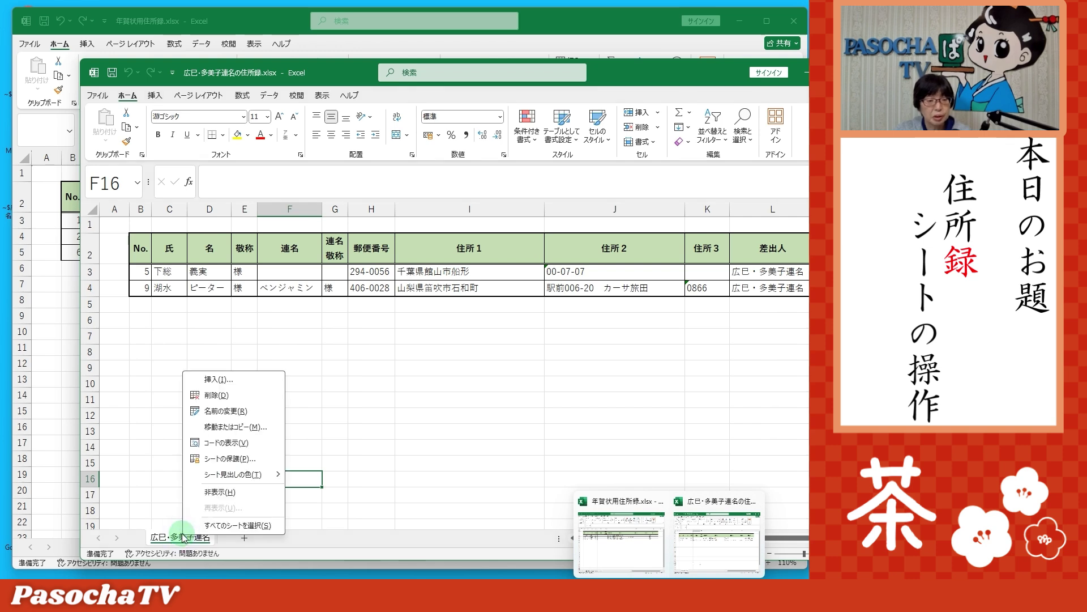
{"action": "left_click", "coordinate": [246, 428]}
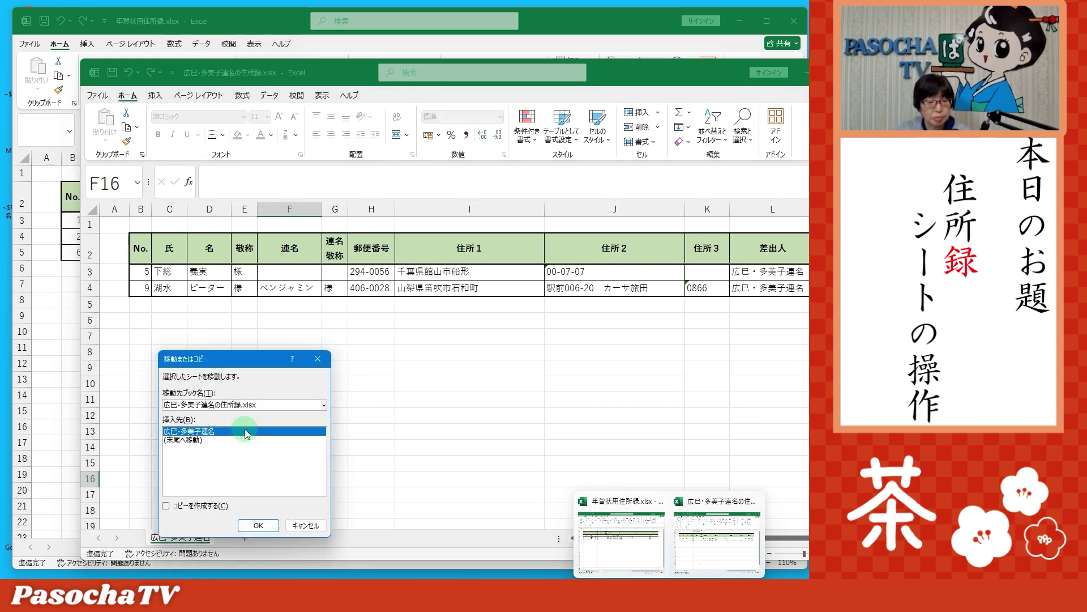
{"action": "left_click", "coordinate": [325, 406]}
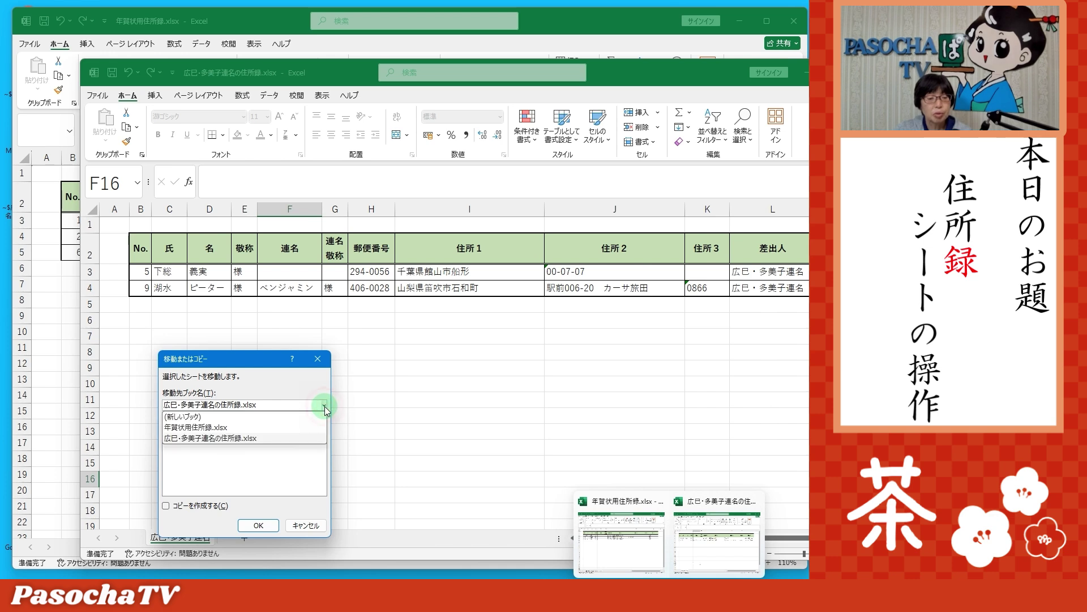
{"action": "left_click", "coordinate": [194, 428]}
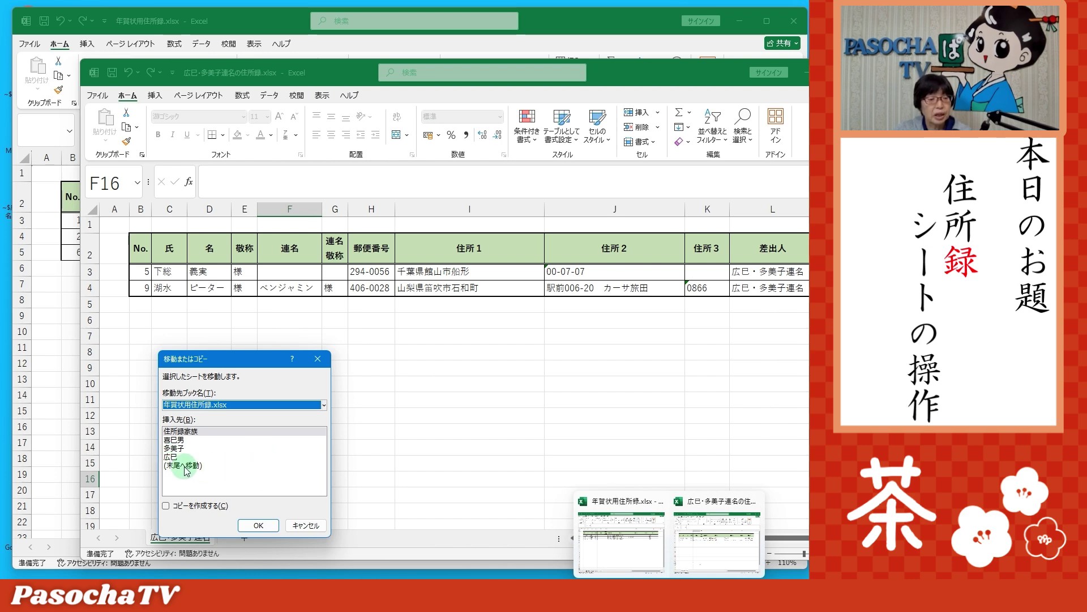
{"action": "left_click", "coordinate": [185, 468]}
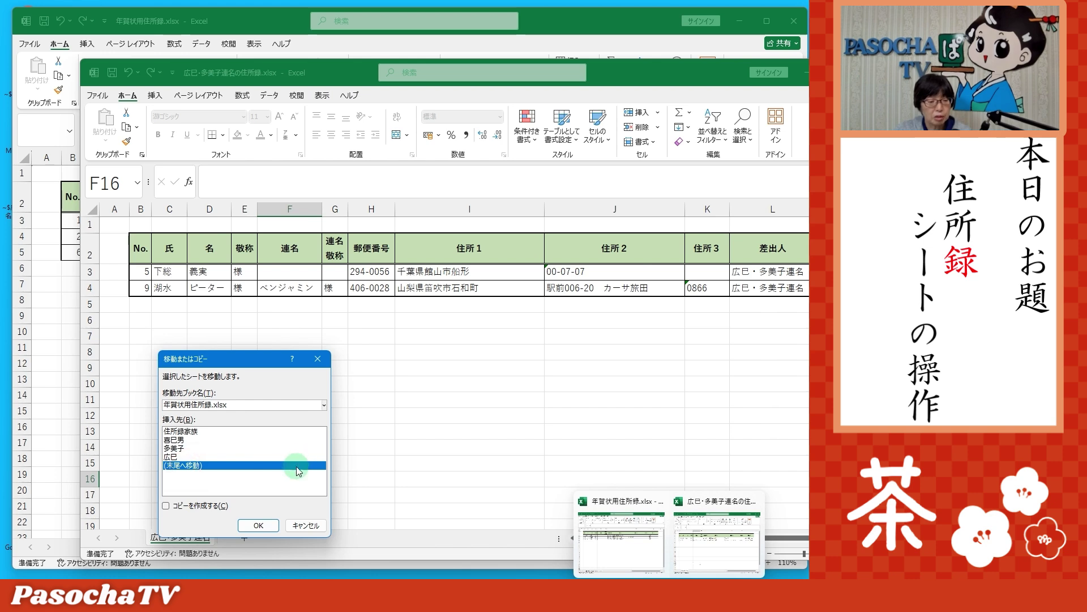
{"action": "left_click", "coordinate": [166, 506]}
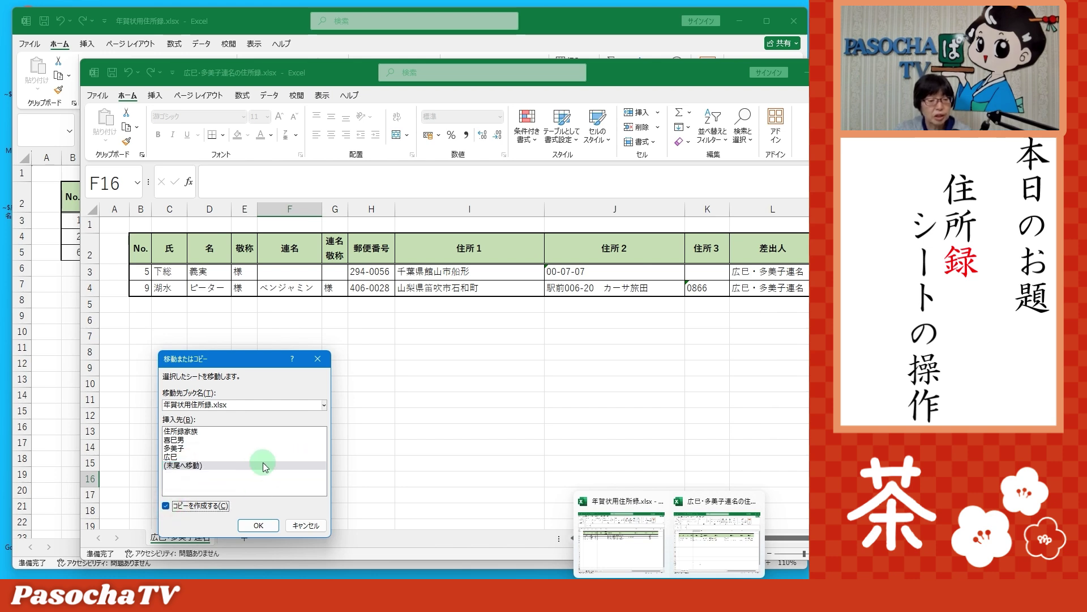
{"action": "left_click", "coordinate": [272, 526]}
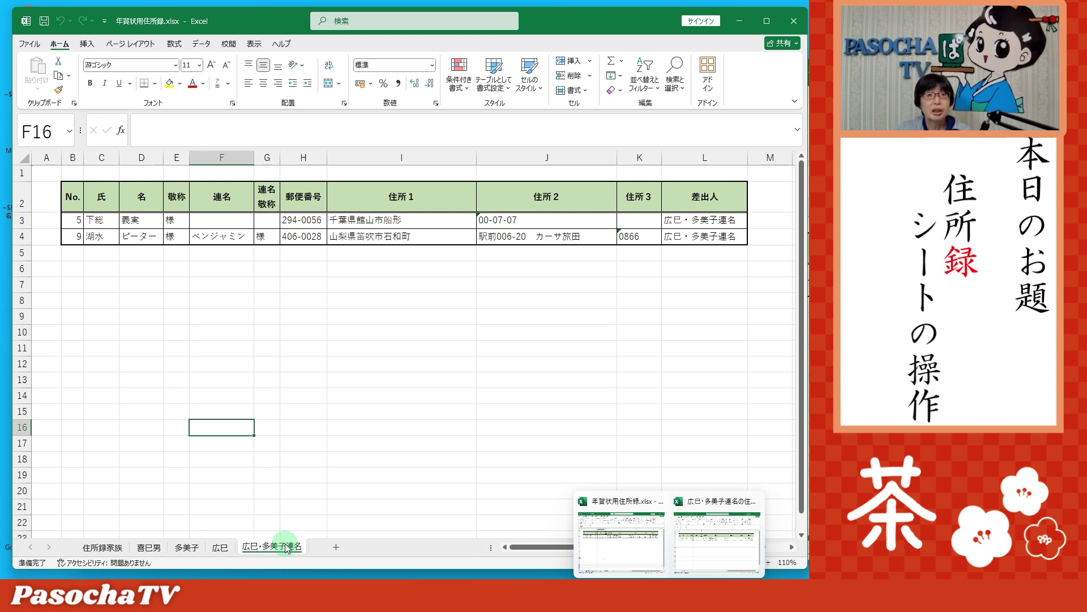
{"action": "left_click", "coordinate": [118, 550]}
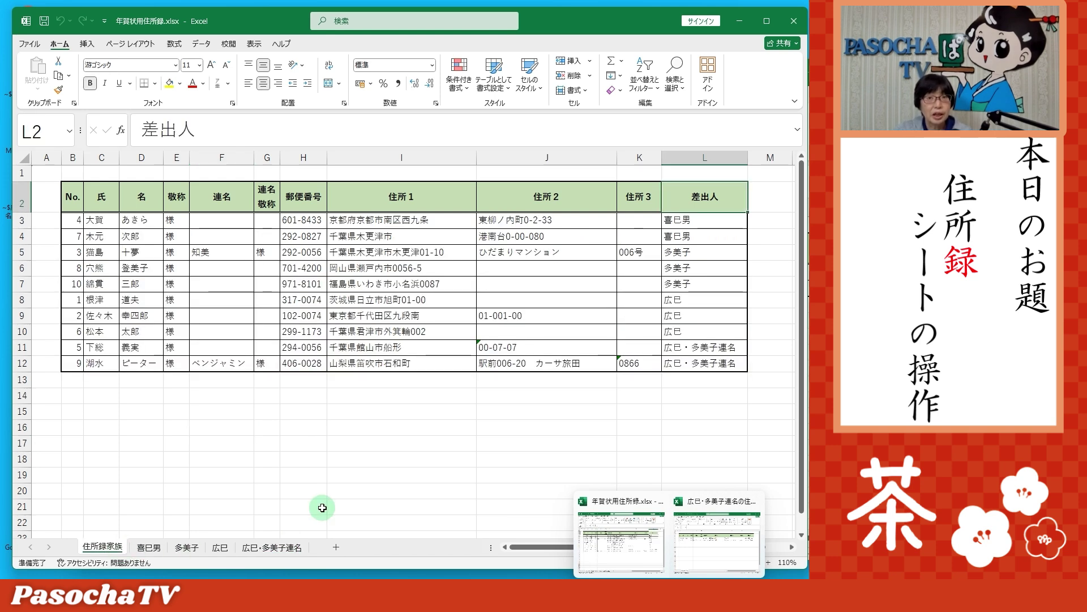